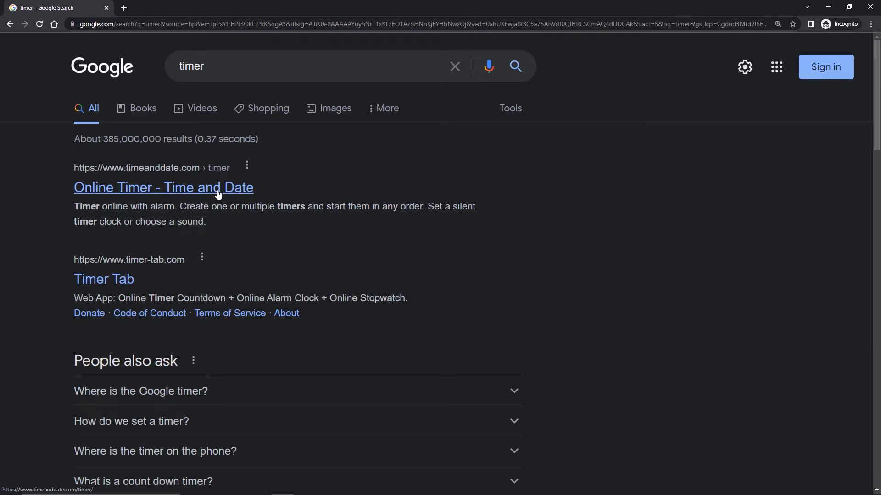
- Load timeanddate's Online Timer page in Chrome and bring up AceMovi over it
{"action": "left_click", "coordinate": [217, 192]}
{"action": "left_click", "coordinate": [442, 486]}
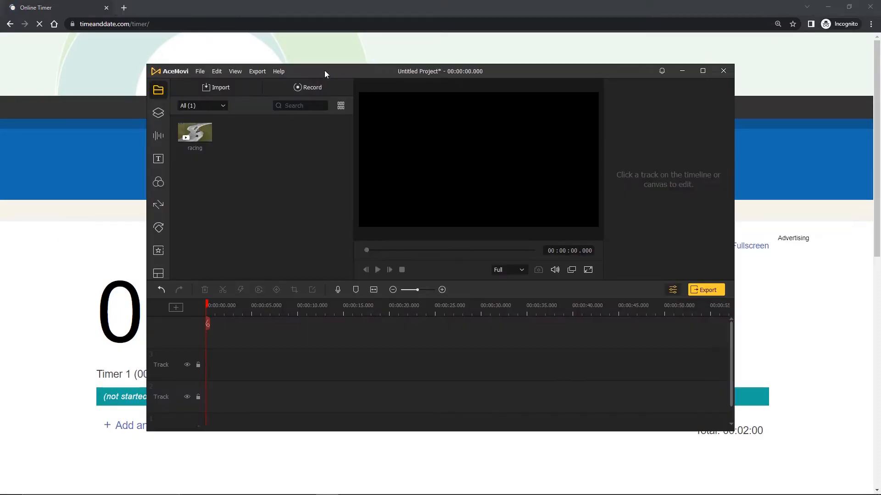
{"action": "left_click_drag", "start_coordinate": [321, 73], "coordinate": [323, 77]}
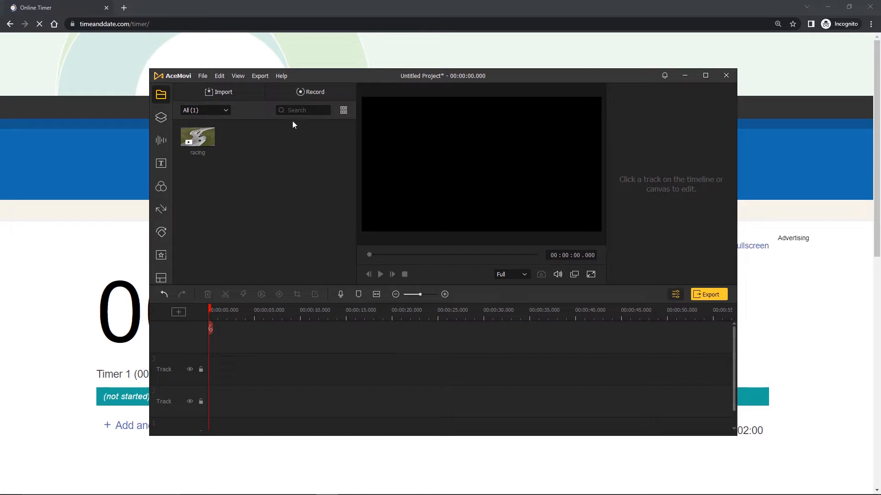
- Choose a custom recording area in AceMovi Recorder and outline the timer digits
{"action": "left_click", "coordinate": [305, 93]}
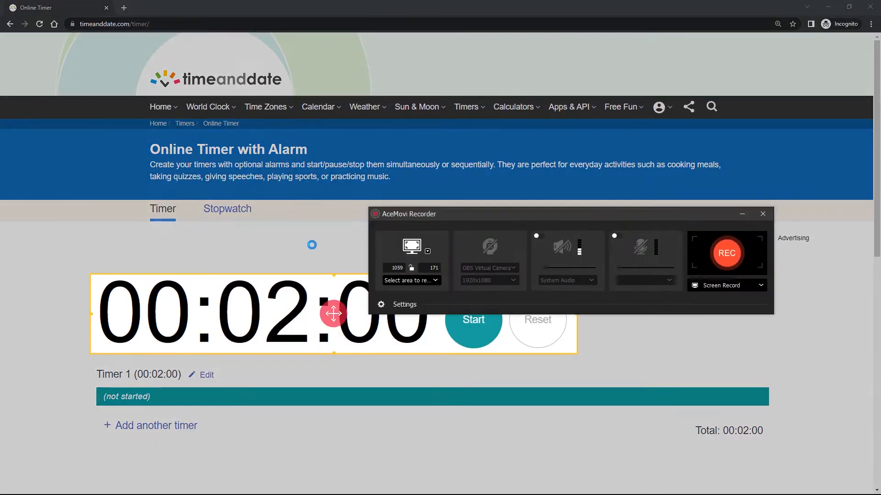
{"action": "left_click", "coordinate": [410, 280]}
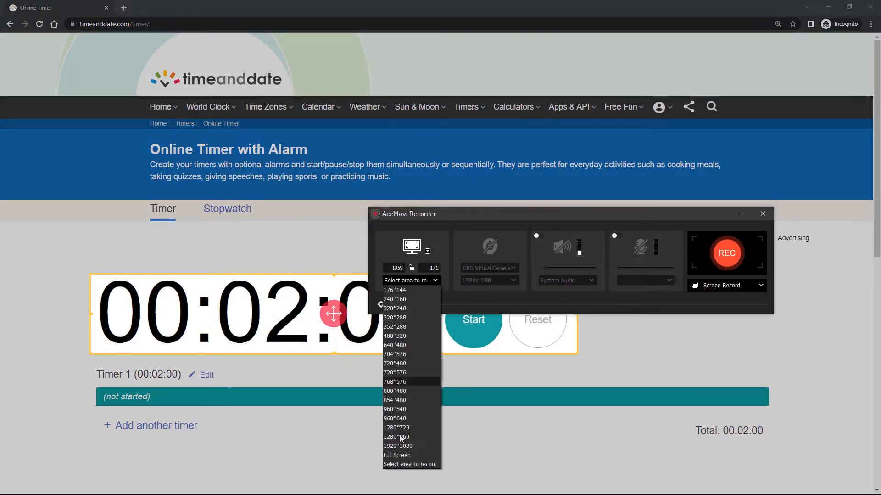
{"action": "left_click", "coordinate": [415, 468]}
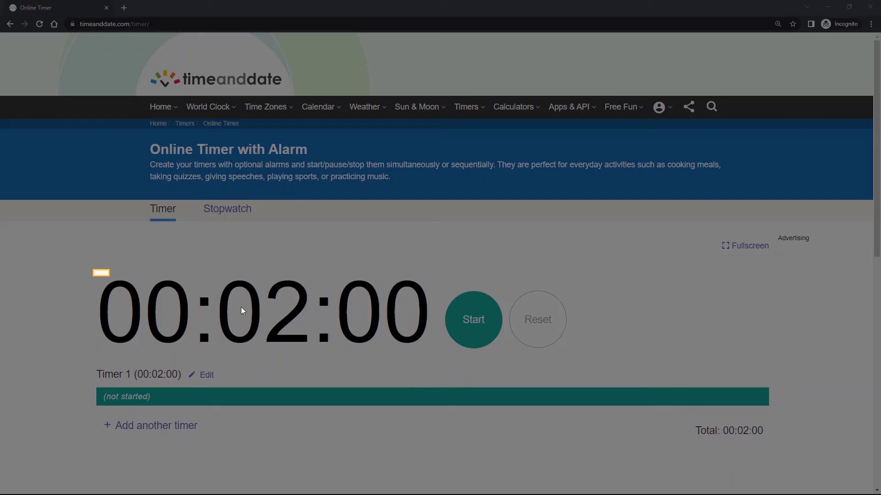
{"action": "left_click_drag", "start_coordinate": [96, 274], "coordinate": [436, 356]}
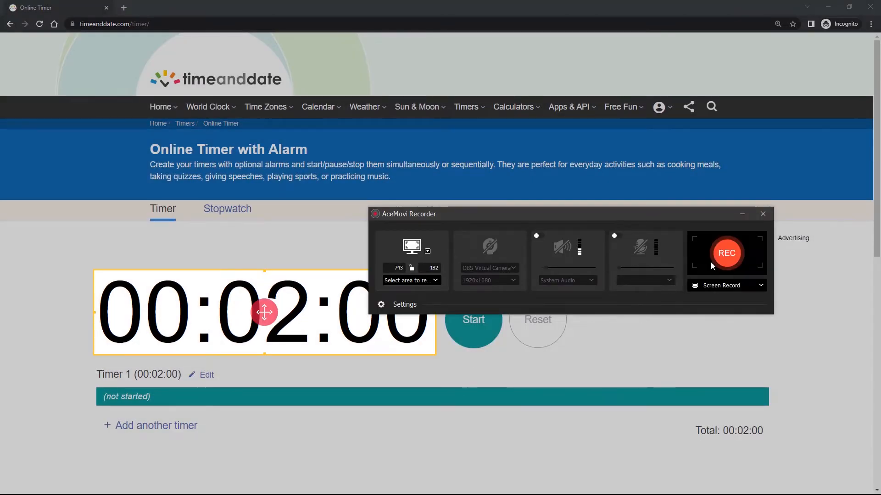
- Record the countdown: start REC, start the timer, then stop the recording
{"action": "left_click", "coordinate": [726, 253]}
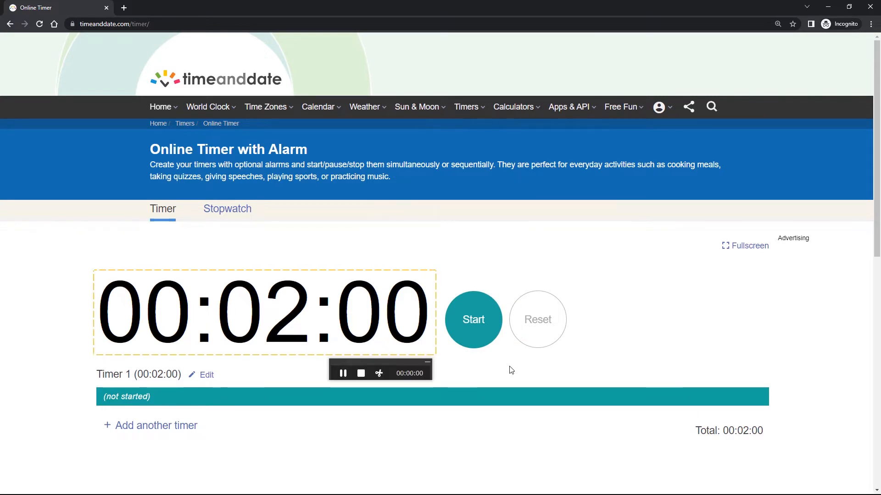
{"action": "left_click", "coordinate": [481, 334]}
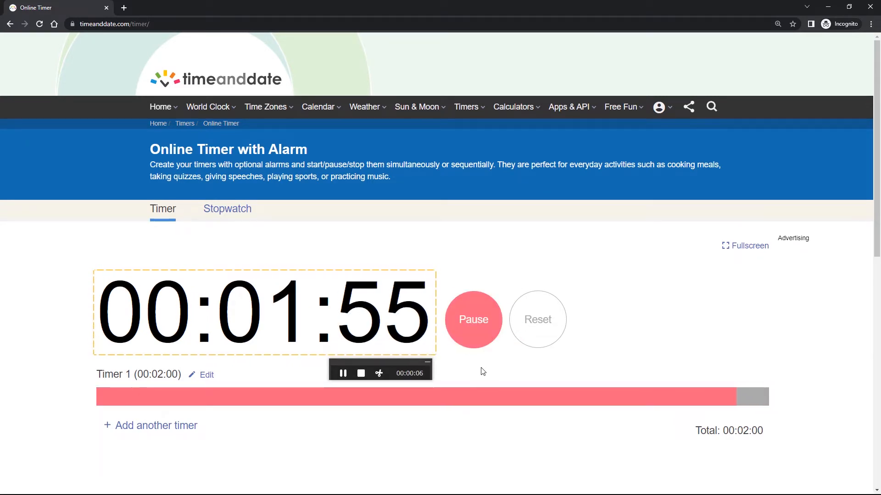
{"action": "left_click", "coordinate": [361, 374]}
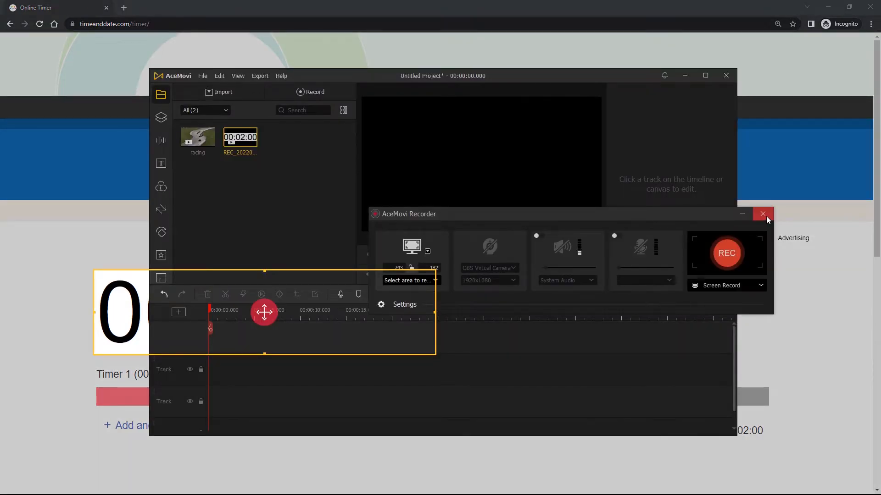
- Place racing on the bottom track and the REC clip above it, scaled to 50% in the lower right
{"action": "left_click", "coordinate": [766, 216]}
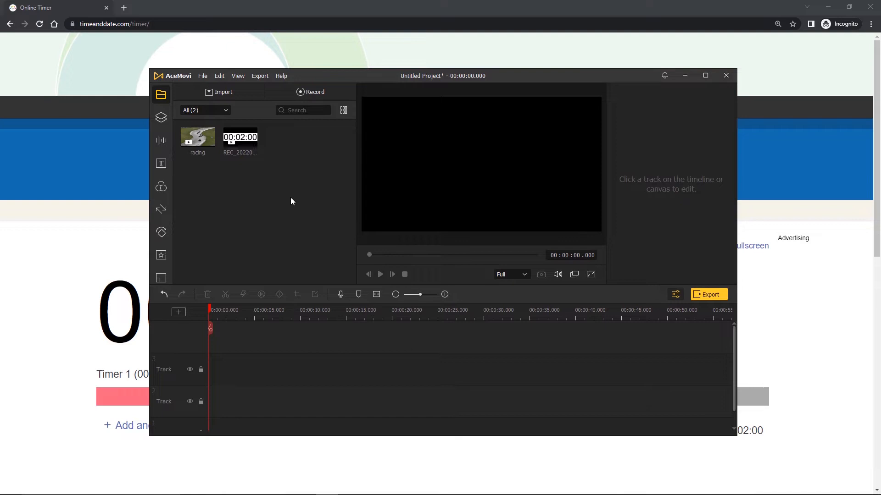
{"action": "mouse_move", "coordinate": [198, 138]}
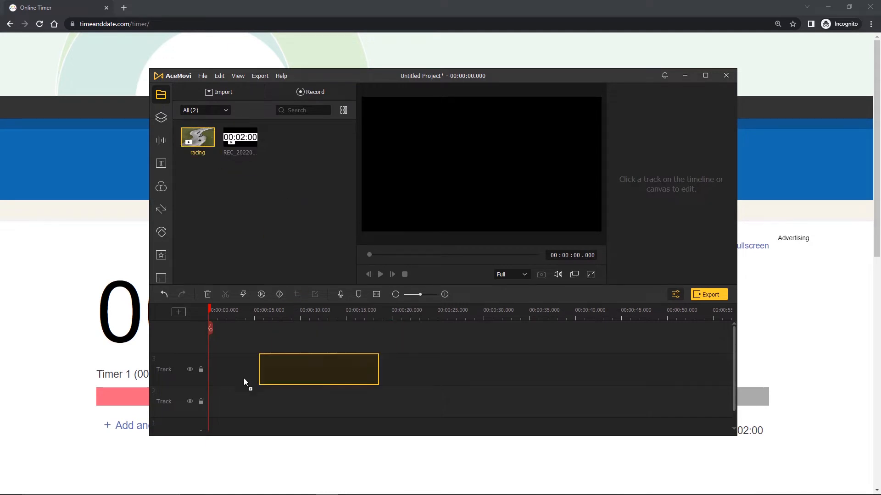
{"action": "left_click_drag", "start_coordinate": [284, 245], "coordinate": [202, 396]}
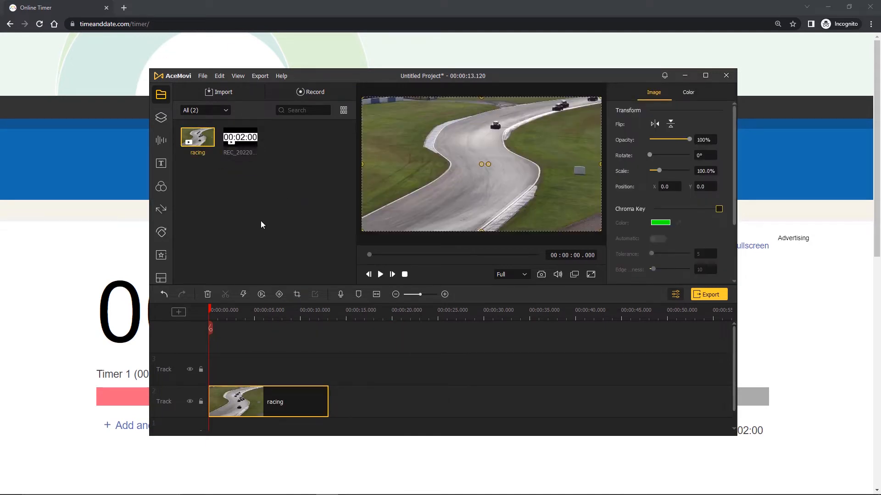
{"action": "mouse_move", "coordinate": [240, 140]}
{"action": "left_mouse_down"}
{"action": "mouse_move", "coordinate": [323, 216]}
{"action": "mouse_move", "coordinate": [271, 375]}
{"action": "left_mouse_up"}
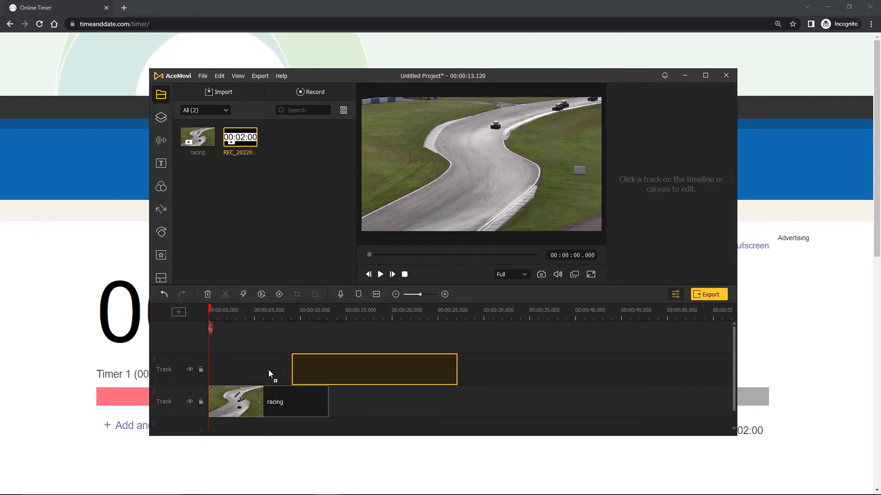
{"action": "left_click_drag", "start_coordinate": [202, 377], "coordinate": [202, 377]}
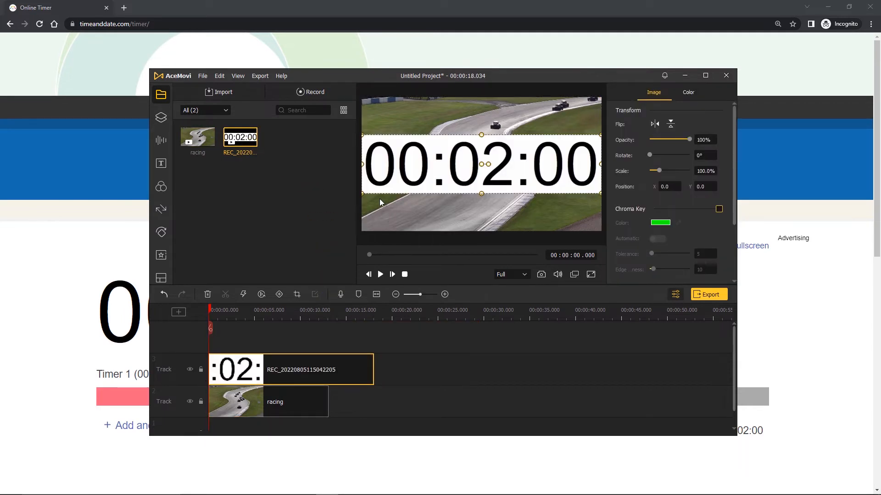
{"action": "mouse_move", "coordinate": [364, 193]}
{"action": "left_mouse_down"}
{"action": "mouse_move", "coordinate": [493, 141]}
{"action": "mouse_move", "coordinate": [507, 214]}
{"action": "left_mouse_up"}
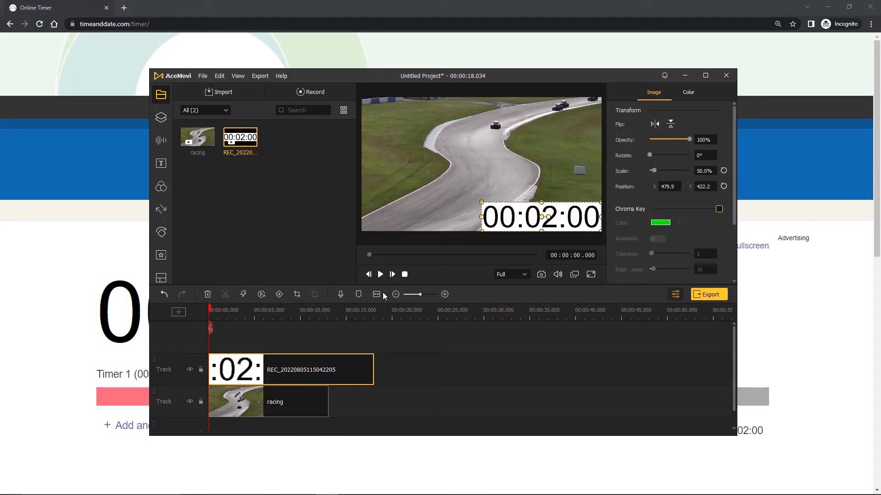
- Lower the timer overlay's opacity to about 50% and preview it from the start
{"action": "left_click", "coordinate": [380, 275]}
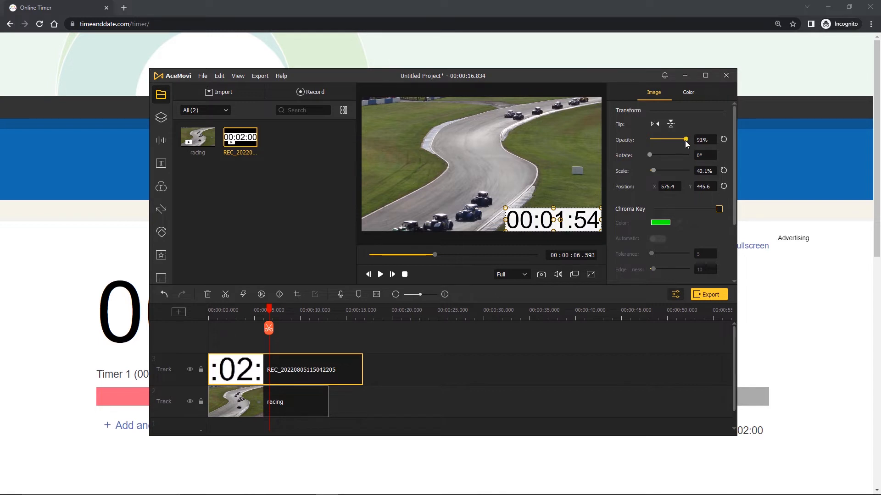
{"action": "left_click_drag", "start_coordinate": [686, 140], "coordinate": [667, 140]}
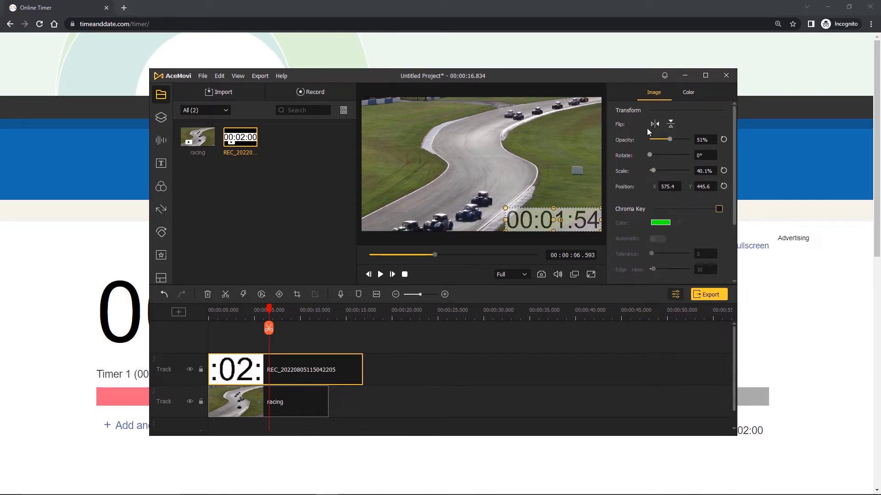
{"action": "left_click_drag", "start_coordinate": [268, 311], "coordinate": [191, 313]}
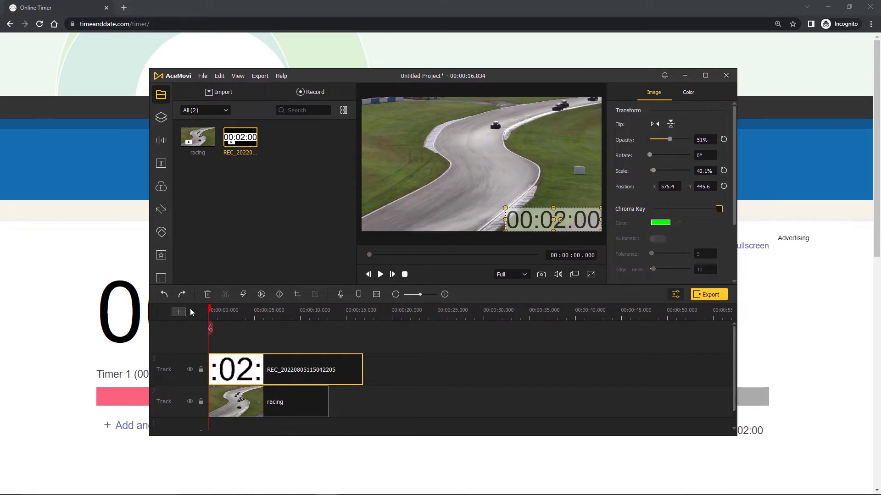
{"action": "left_click", "coordinate": [379, 275]}
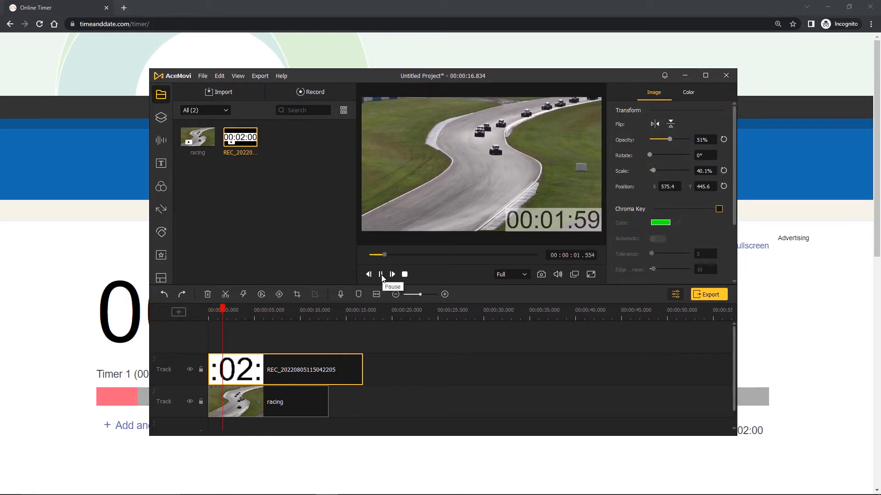
{"action": "left_click", "coordinate": [381, 276]}
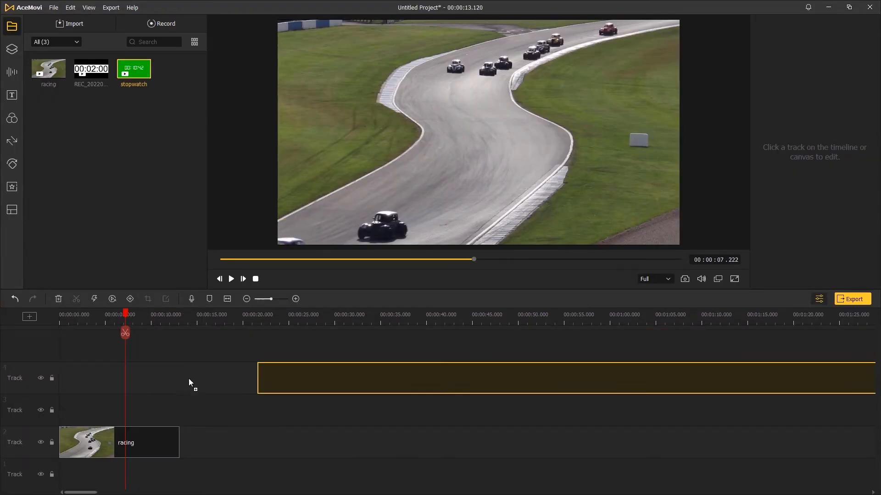
- Chroma-key the stopwatch's green with automatic detection and raised tolerance, scaled to 49% bottom-right
{"action": "left_click_drag", "start_coordinate": [191, 384], "coordinate": [55, 408]}
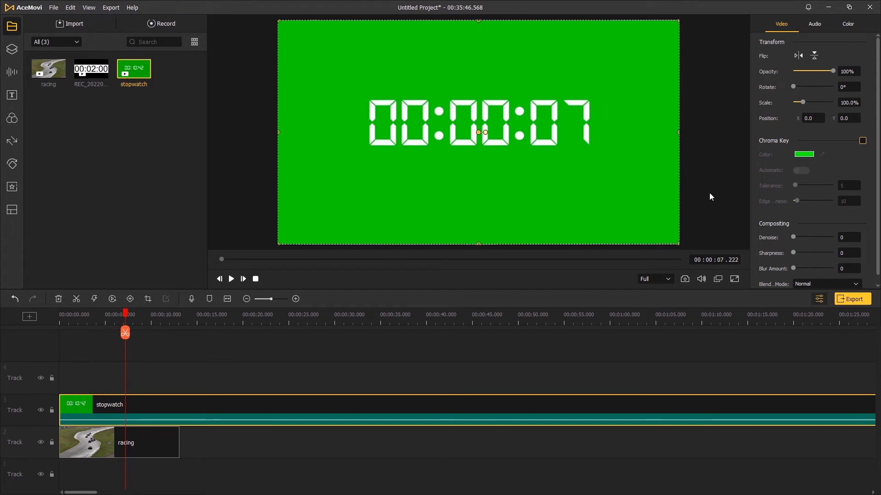
{"action": "left_click", "coordinate": [862, 143]}
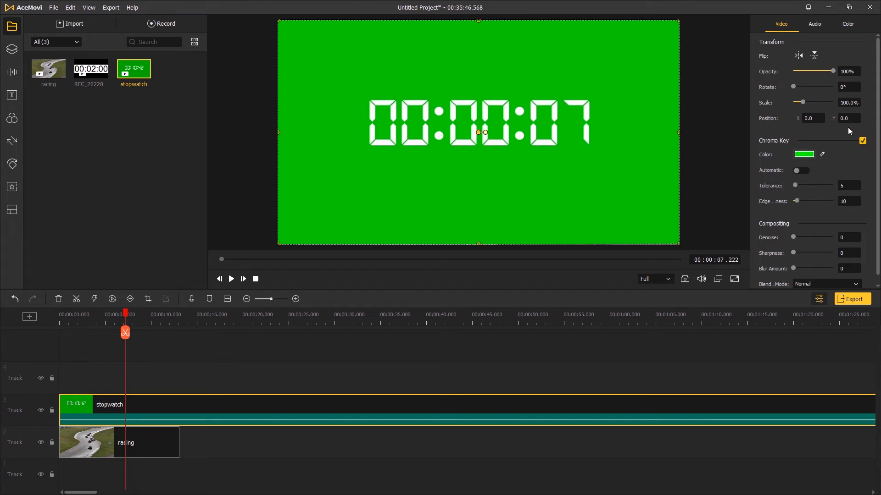
{"action": "left_click", "coordinate": [822, 155]}
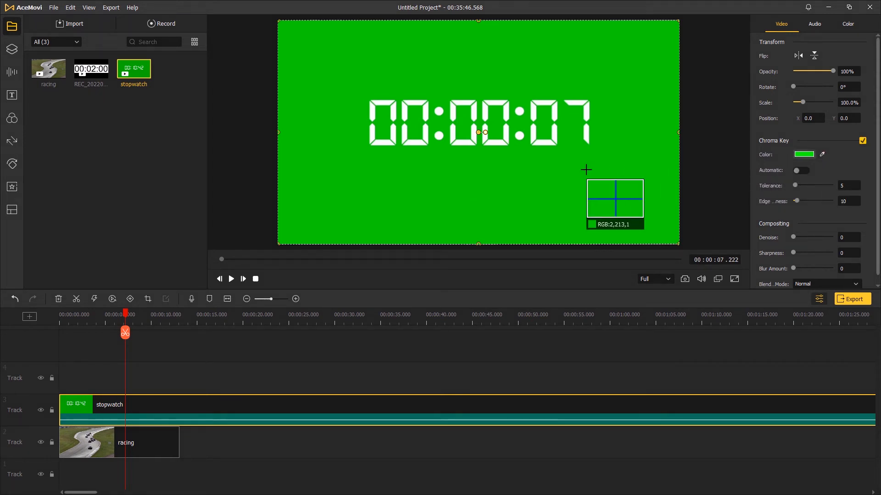
{"action": "left_click", "coordinate": [799, 172]}
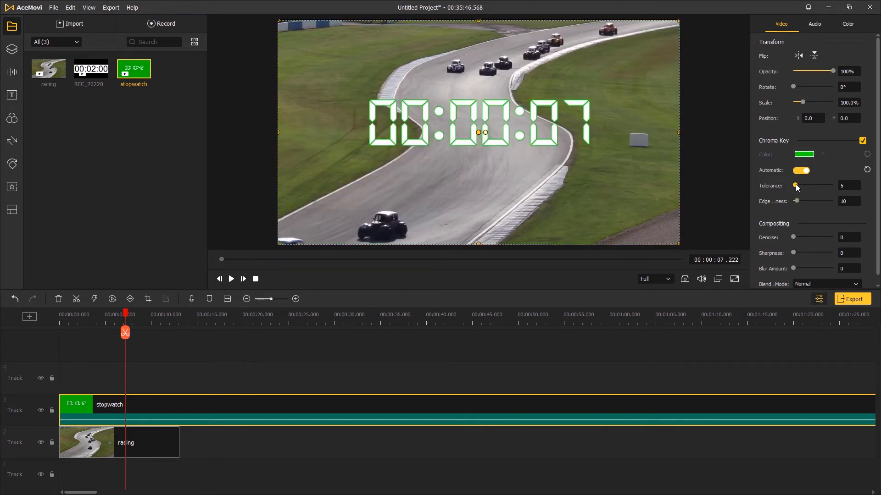
{"action": "mouse_move", "coordinate": [794, 185]}
{"action": "left_mouse_down"}
{"action": "mouse_move", "coordinate": [816, 186]}
{"action": "mouse_move", "coordinate": [817, 201]}
{"action": "left_mouse_up"}
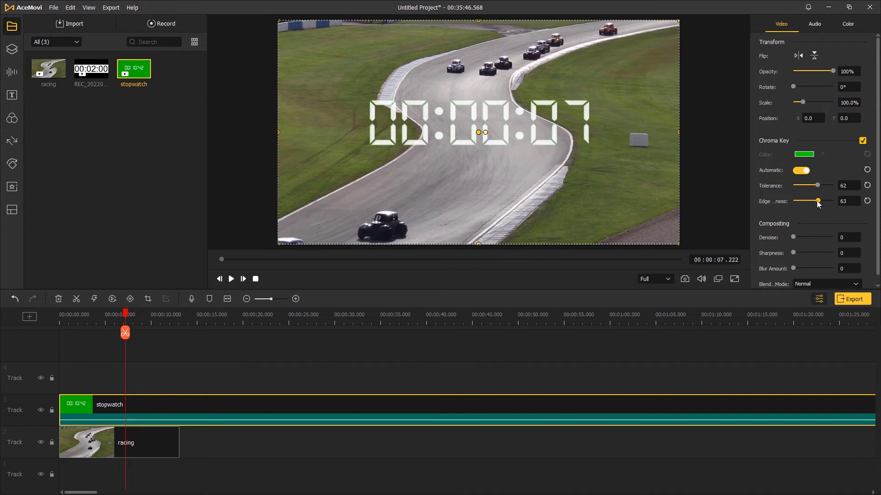
{"action": "left_click_drag", "start_coordinate": [367, 75], "coordinate": [566, 233]}
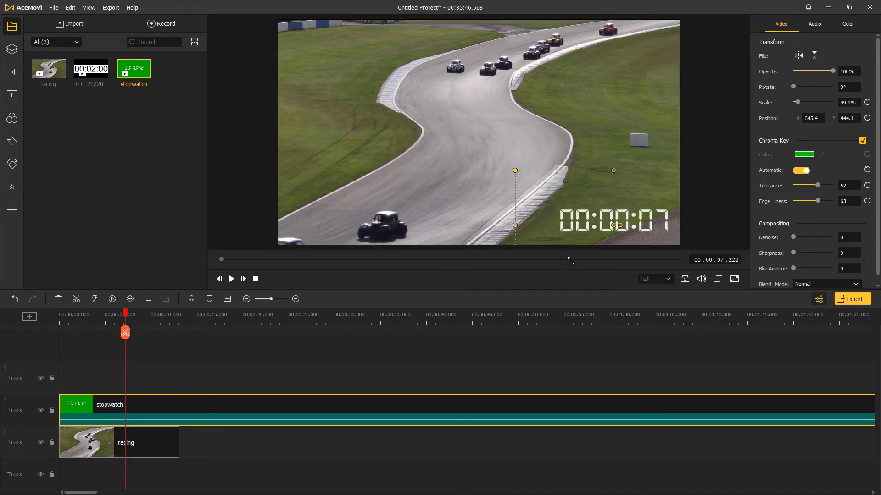
- Play back the keyed stopwatch over the race and pause
{"action": "key", "text": "space"}
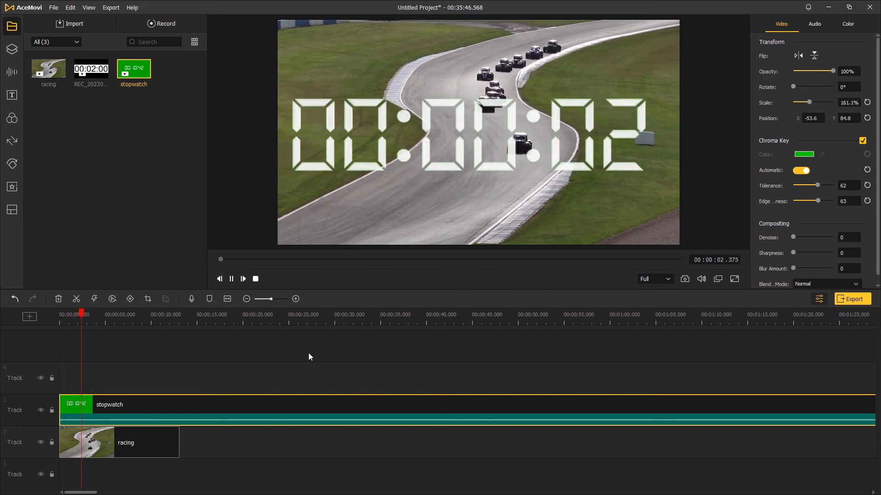
{"action": "key", "text": "space"}
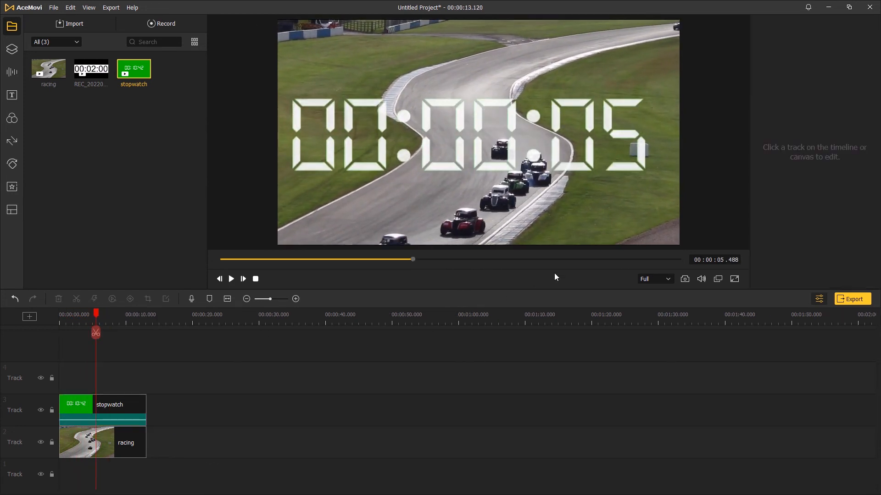
- Export the project as an HD 1080p MP4 with the default output settings
{"action": "left_click", "coordinate": [855, 300]}
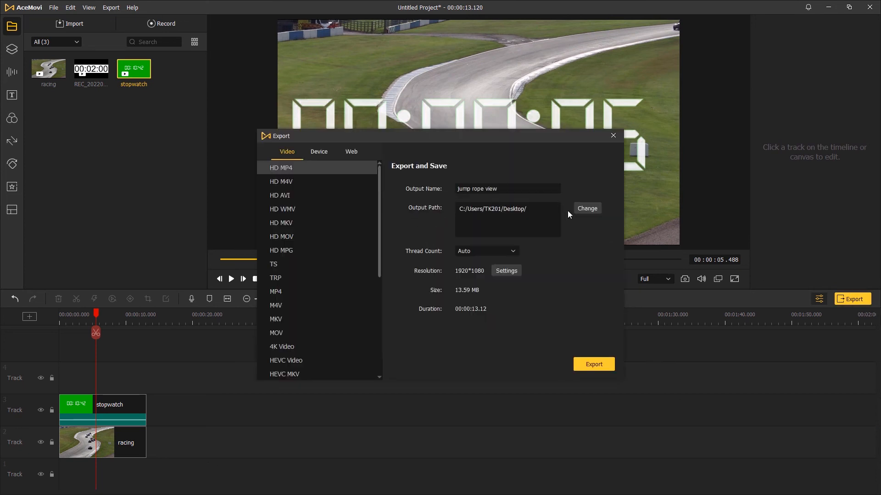
{"action": "left_click", "coordinate": [588, 363]}
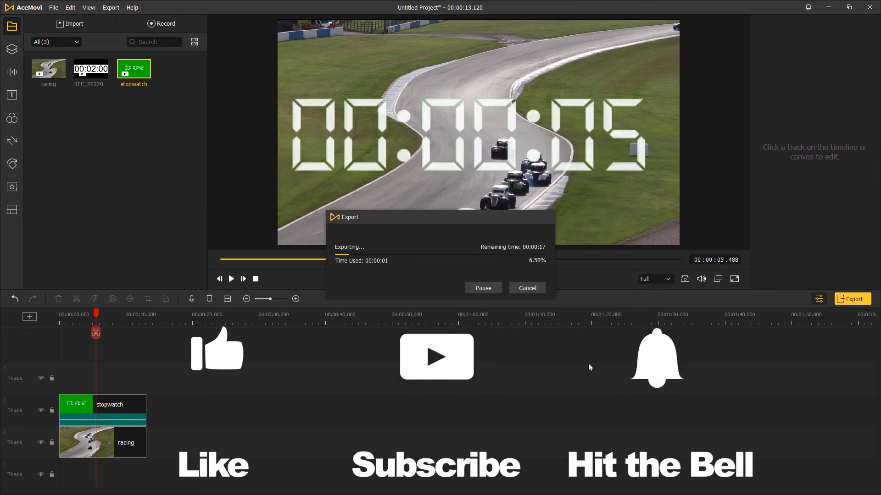